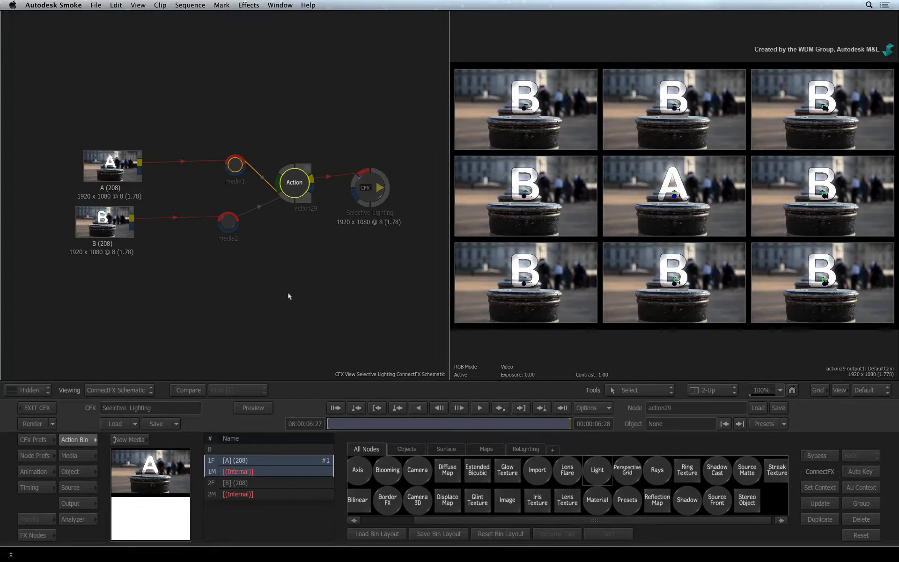
# - Enable Shading in the Action node's rendering preferences
pyautogui.press('`')
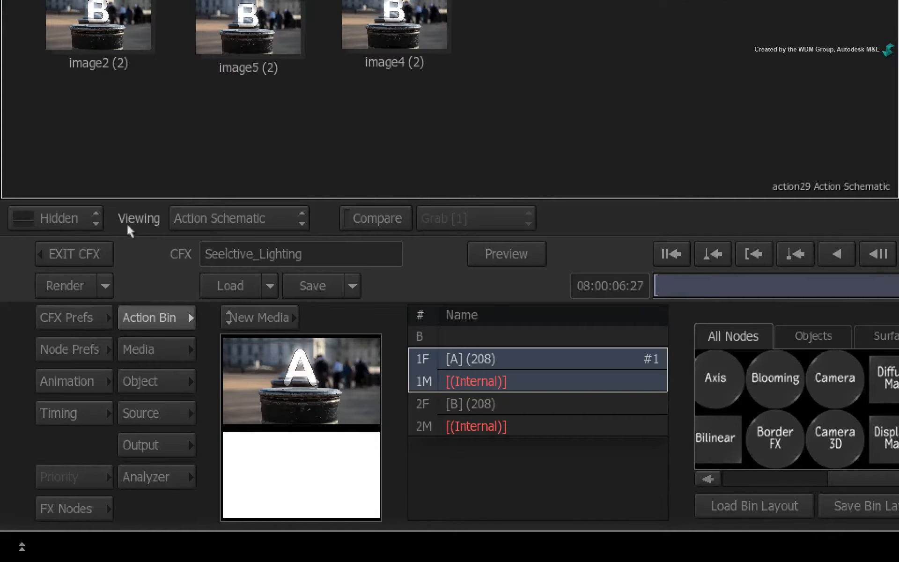
pyautogui.click(87, 352)
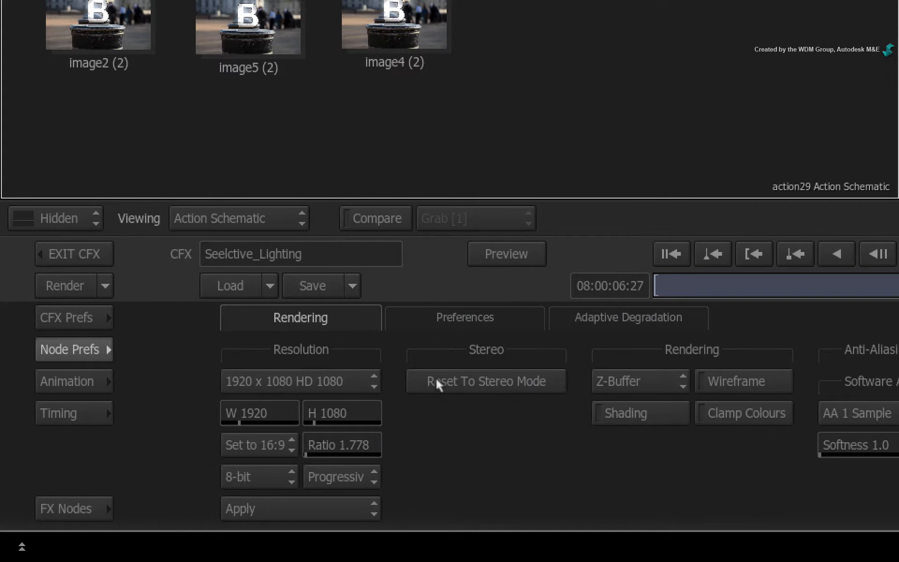
pyautogui.click(654, 413)
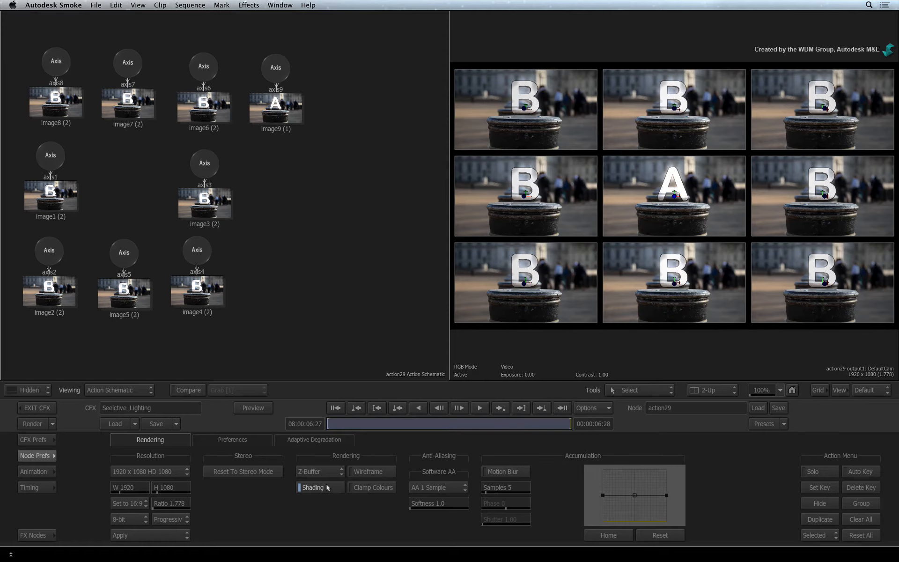
# - Add a Light node to the Action scene from the node bin
pyautogui.click(42, 454)
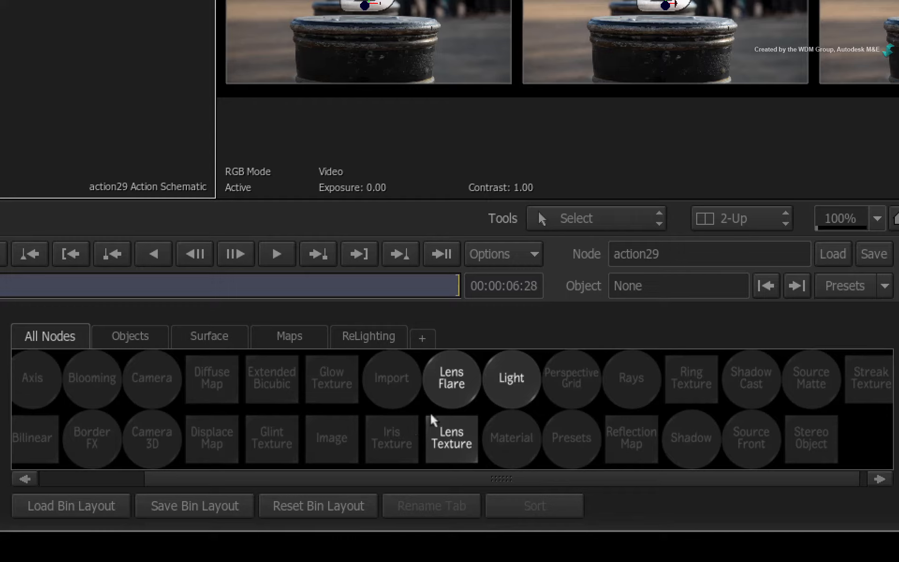
pyautogui.click(504, 381)
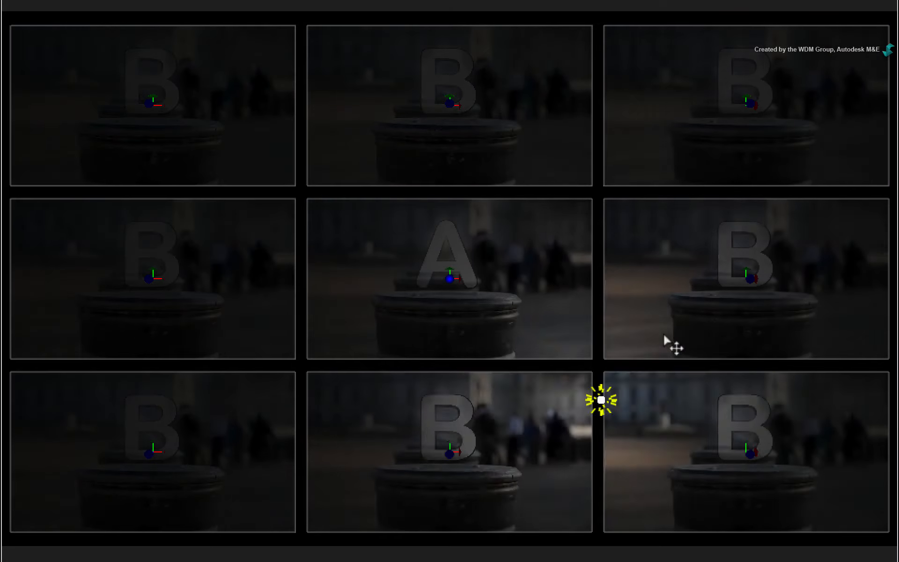
pyautogui.moveTo(664, 336); pyautogui.dragTo(364, 244)
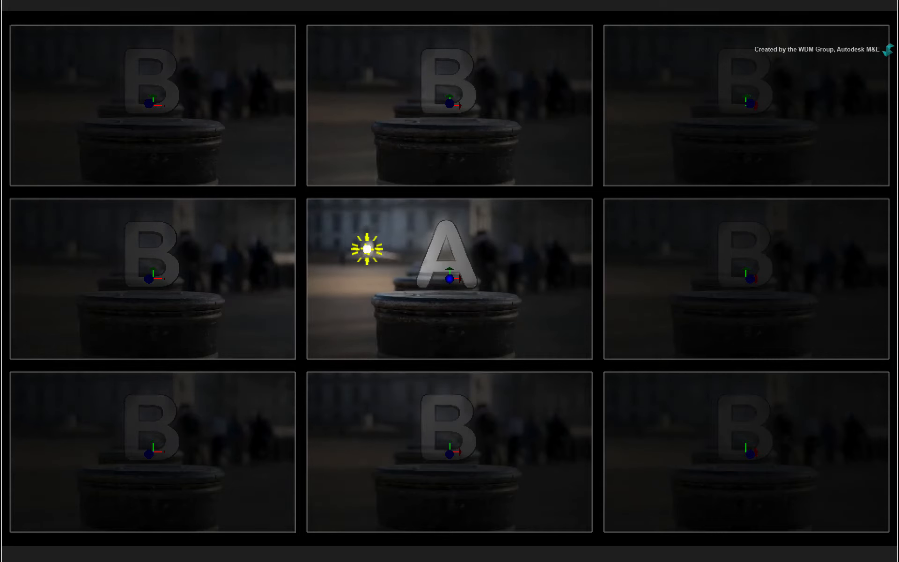
# - Position light1 beside the letter A in the viewer and move its node between the image nodes in the schematic
pyautogui.click(80, 473)
pyautogui.moveTo(299, 472); pyautogui.dragTo(131, 439)
pyautogui.click(76, 440)
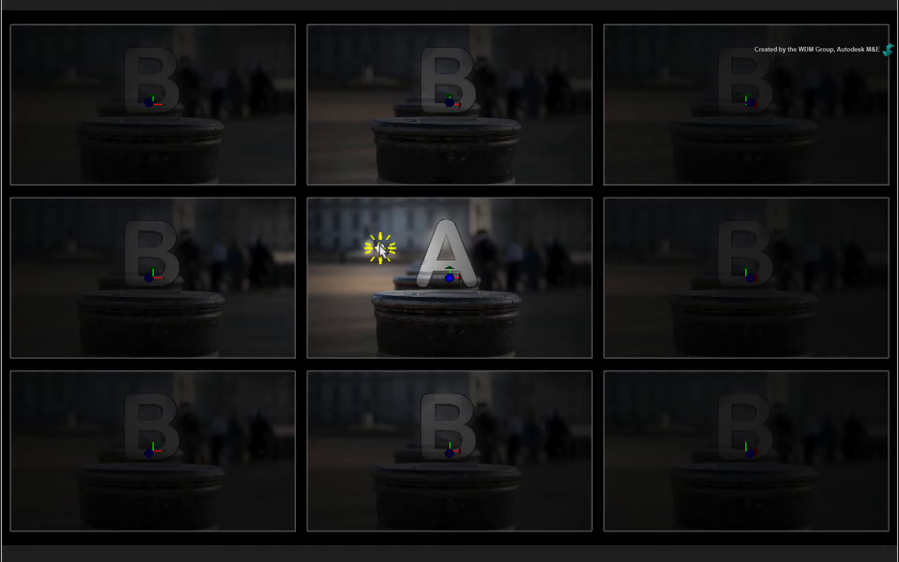
pyautogui.moveTo(380, 247); pyautogui.dragTo(426, 333)
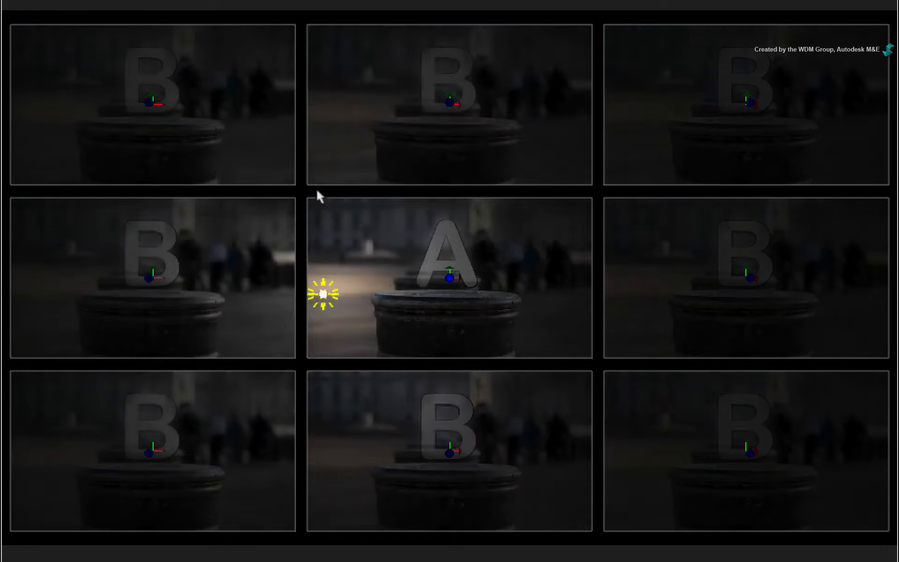
pyautogui.moveTo(664, 226); pyautogui.dragTo(611, 181)
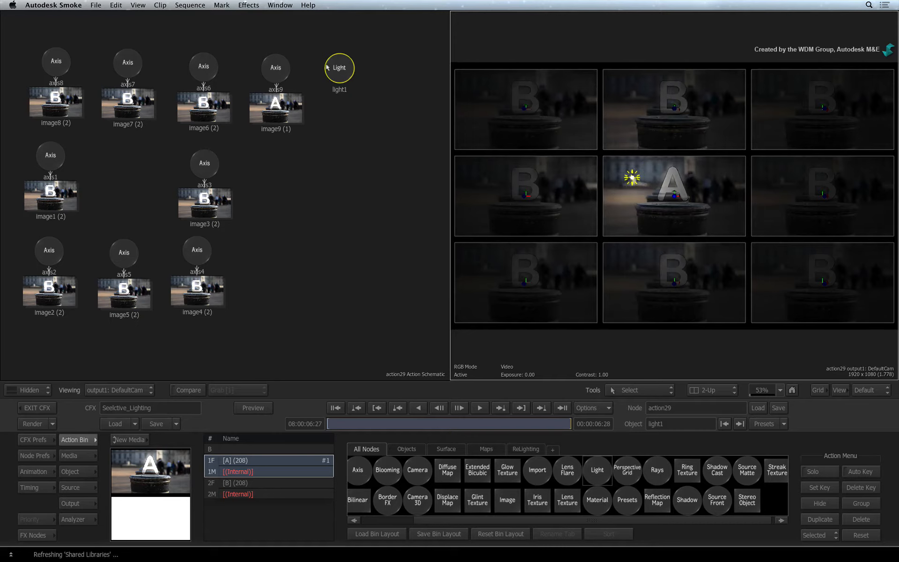
pyautogui.moveTo(335, 67); pyautogui.dragTo(115, 190)
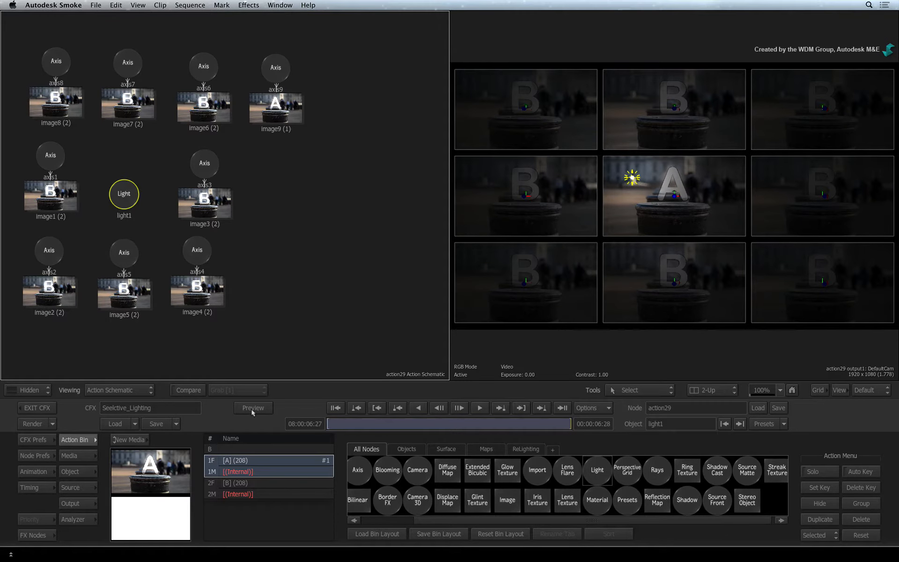
# - Set light1's colour to yellow, with blue at 0%
pyautogui.click(269, 449)
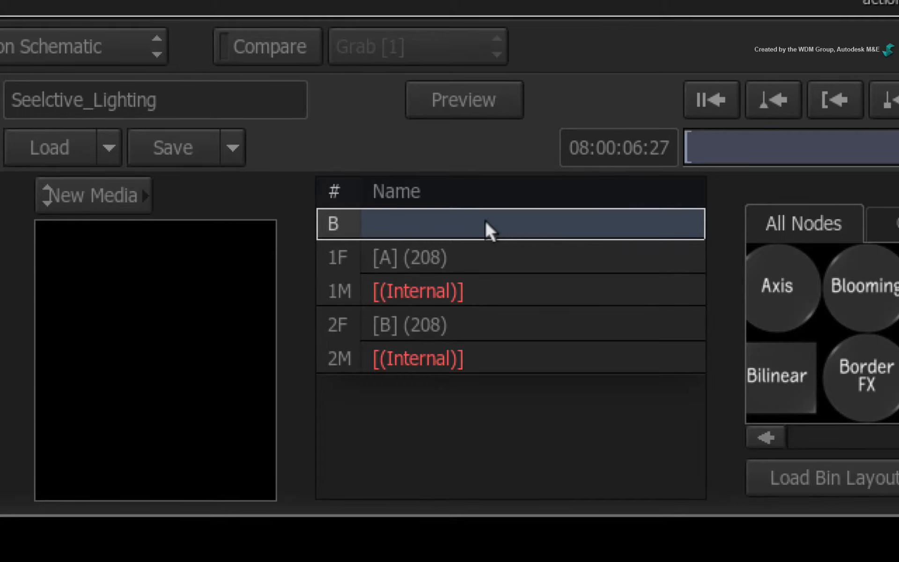
pyautogui.click(323, 270)
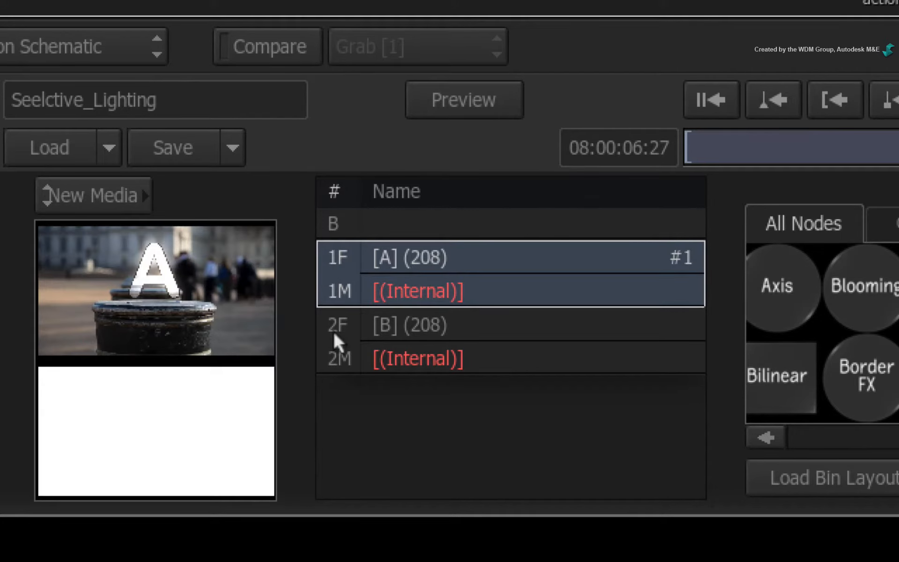
pyautogui.click(334, 330)
pyautogui.click(336, 280)
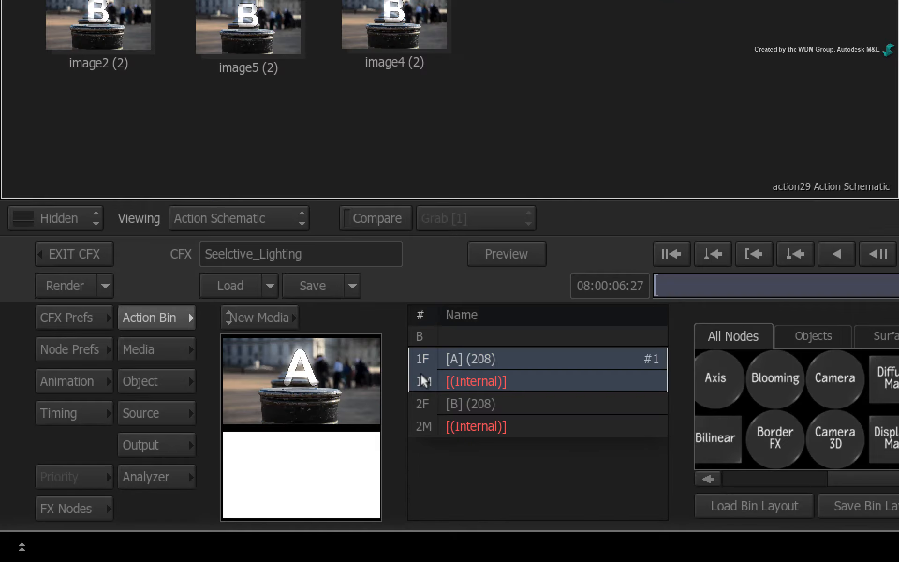
pyautogui.click(154, 369)
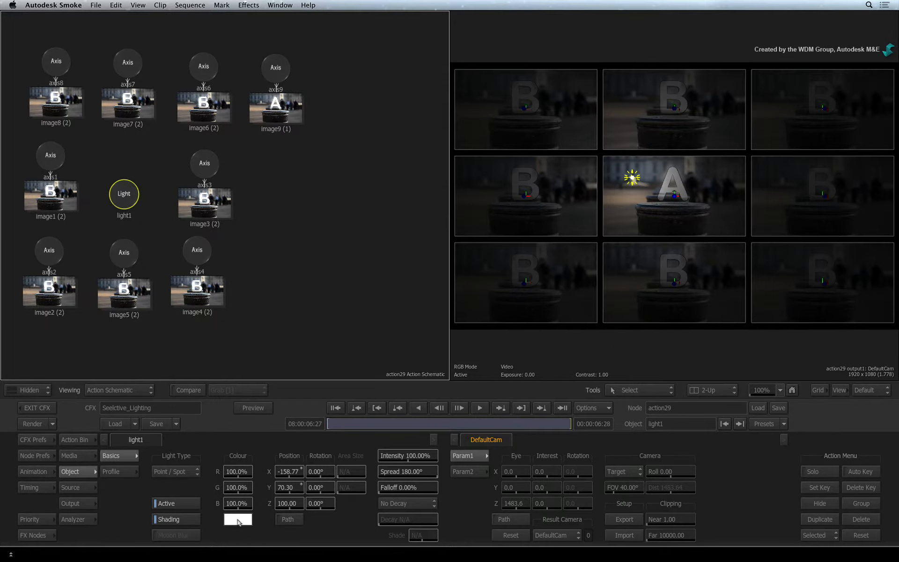
pyautogui.click(238, 519)
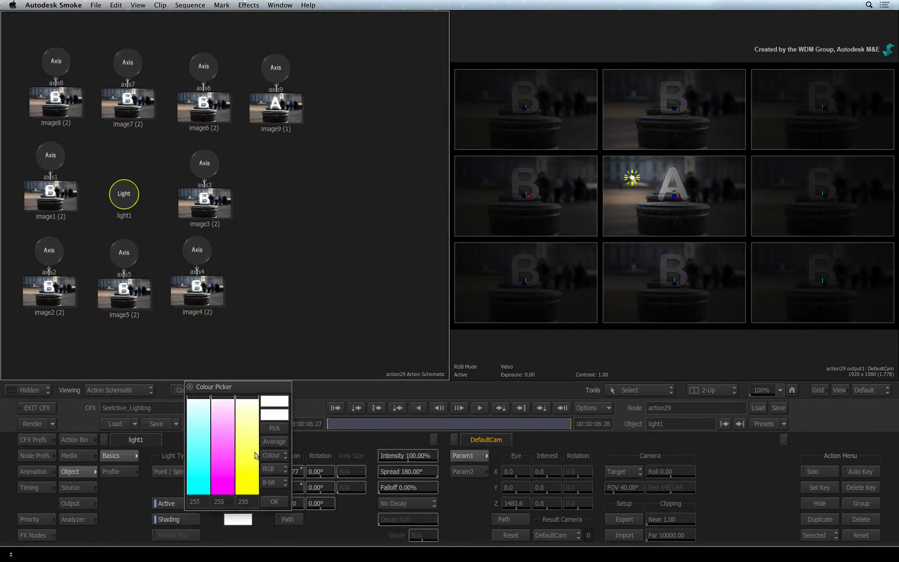
pyautogui.click(247, 472)
pyautogui.moveTo(249, 559); pyautogui.dragTo(254, 560)
pyautogui.click(271, 498)
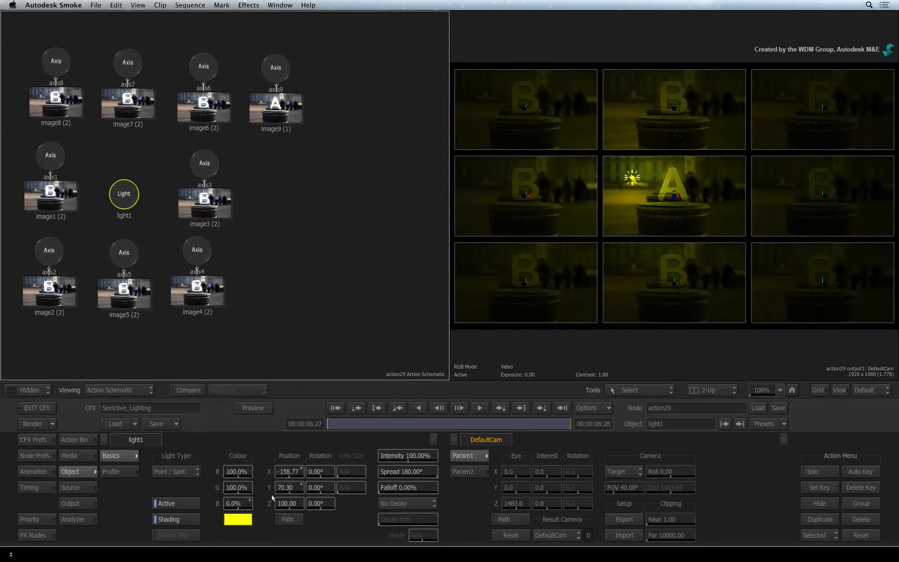
# - Switch to Light Link mode and link light1 to image8
pyautogui.moveTo(288, 502); pyautogui.dragTo(520, 492)
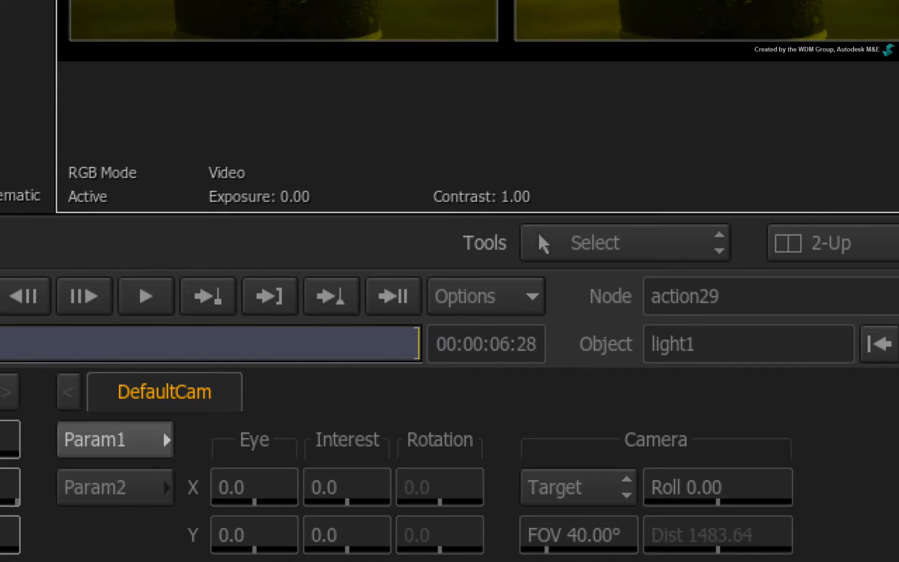
pyautogui.click(612, 240)
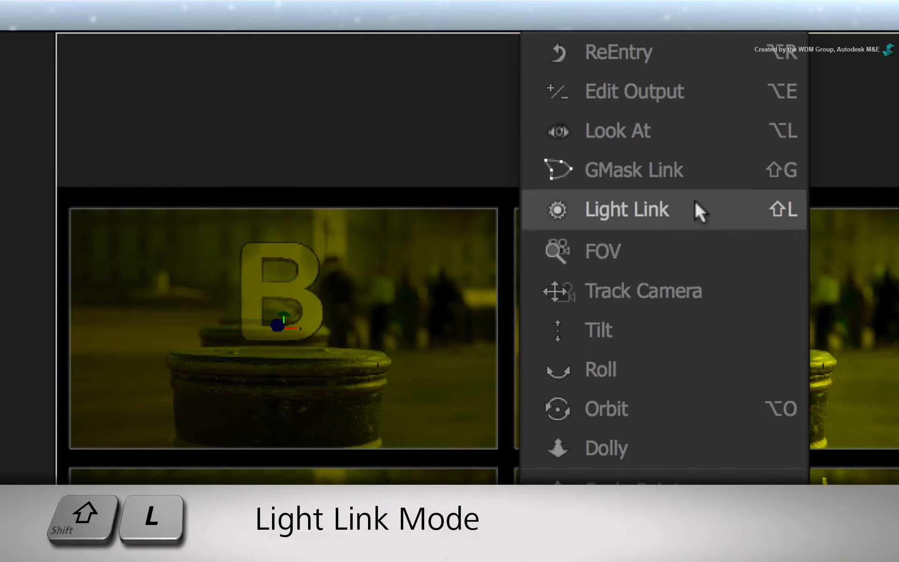
pyautogui.click(695, 208)
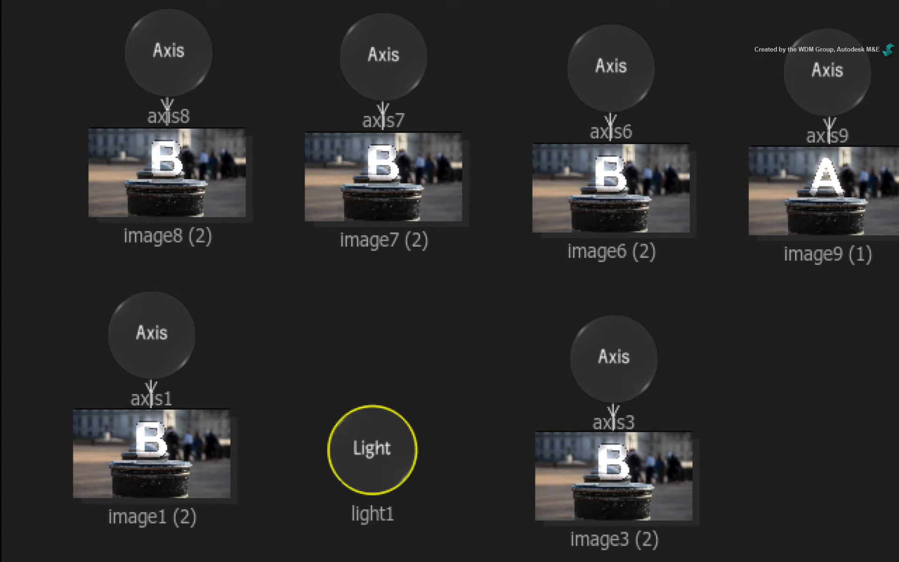
pyautogui.moveTo(359, 438); pyautogui.dragTo(180, 185)
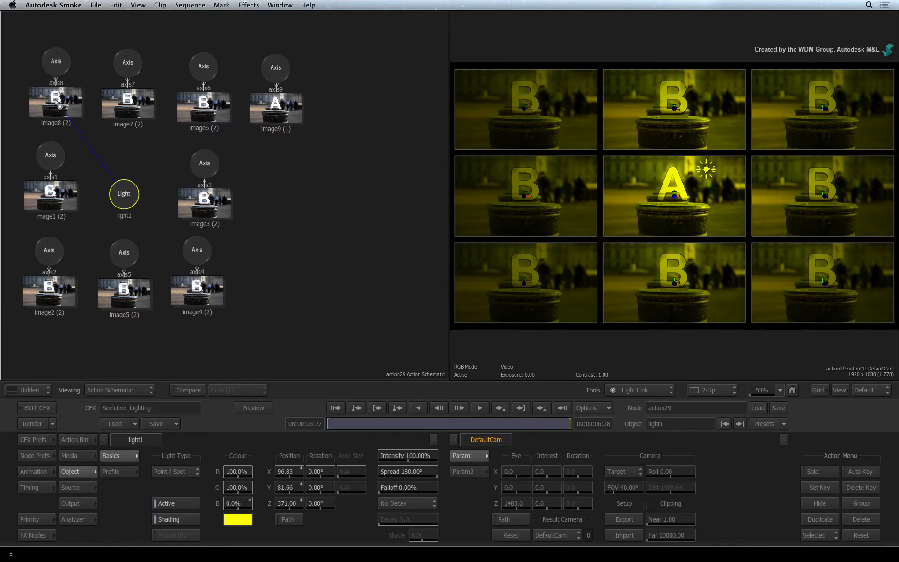
pyautogui.moveTo(60, 106); pyautogui.dragTo(60, 107)
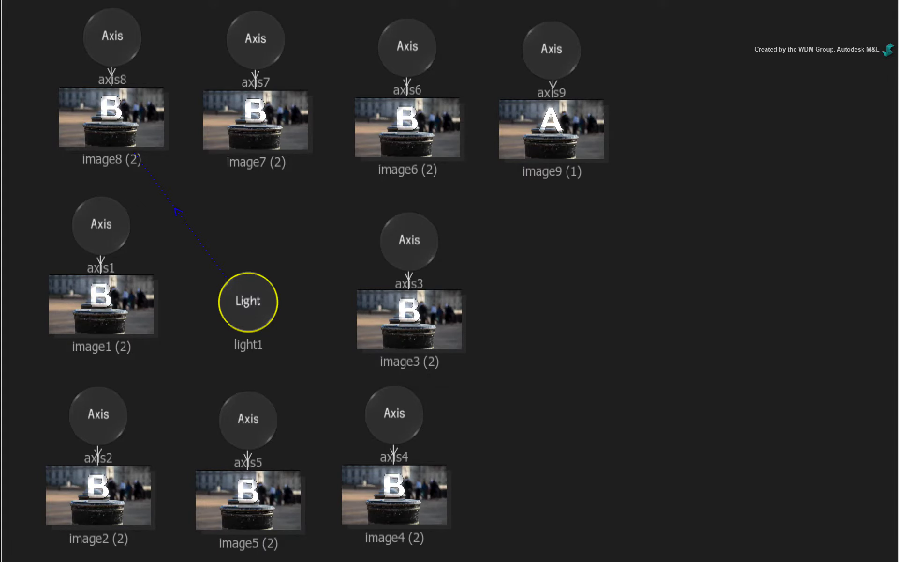
# - Link light1 to all the remaining B image nodes, then return to the Select tool
pyautogui.moveTo(237, 279); pyautogui.dragTo(248, 131)
pyautogui.moveTo(261, 301); pyautogui.dragTo(389, 293)
pyautogui.moveTo(252, 318); pyautogui.dragTo(372, 478)
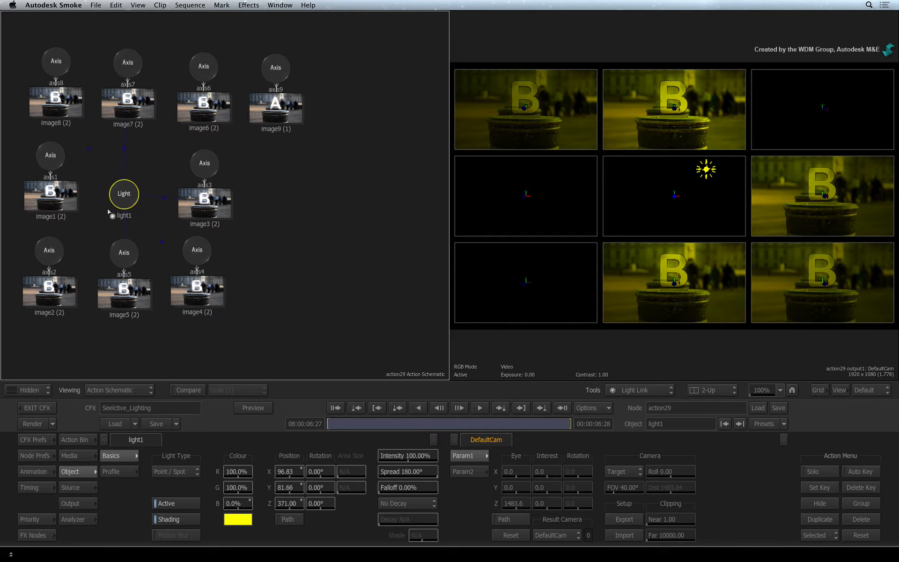
pyautogui.moveTo(111, 216); pyautogui.dragTo(69, 289)
pyautogui.moveTo(116, 201); pyautogui.dragTo(59, 200)
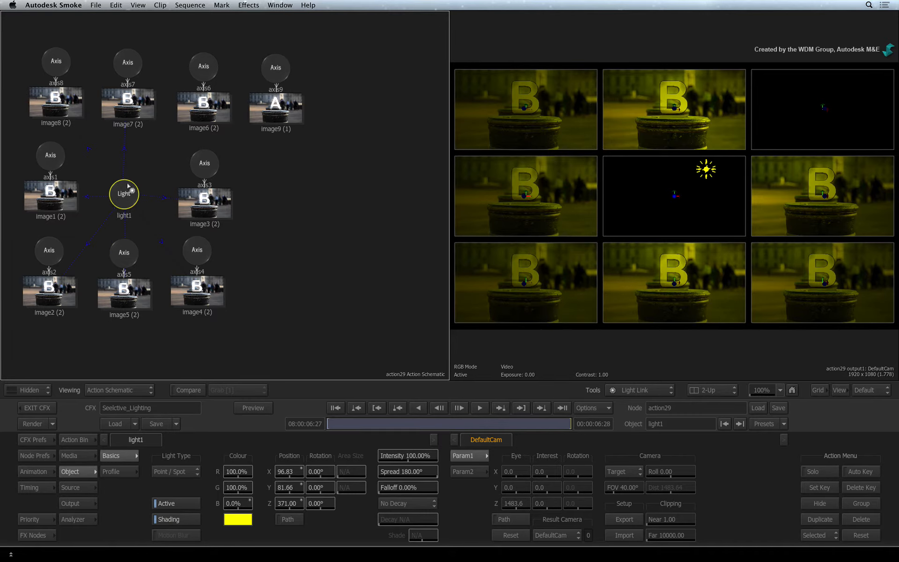
pyautogui.moveTo(129, 186); pyautogui.dragTo(202, 113)
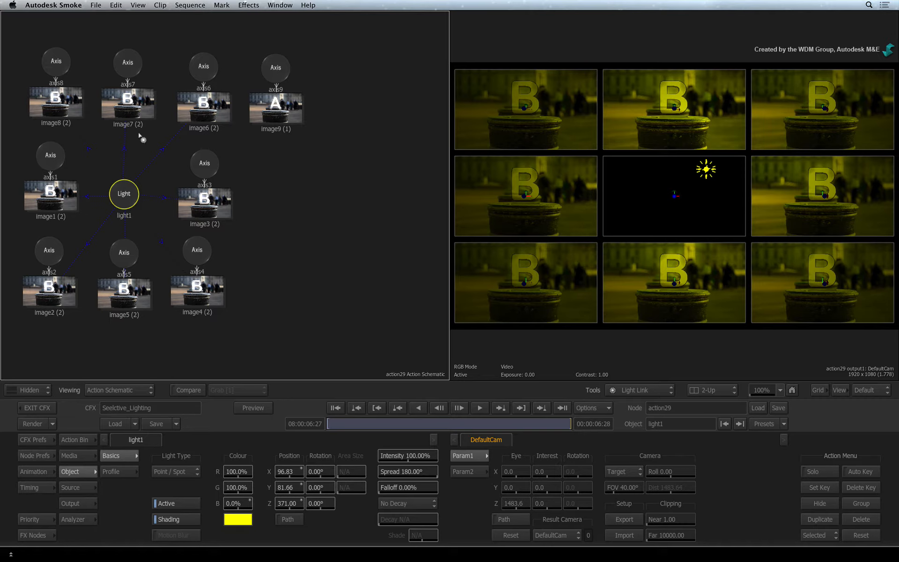
pyautogui.moveTo(143, 135); pyautogui.dragTo(168, 165)
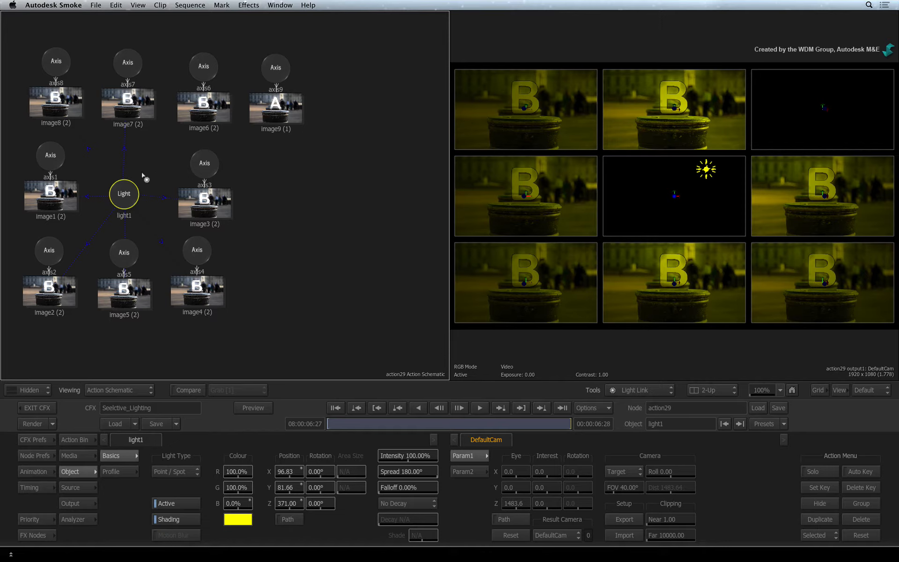
pyautogui.moveTo(136, 186); pyautogui.dragTo(196, 110)
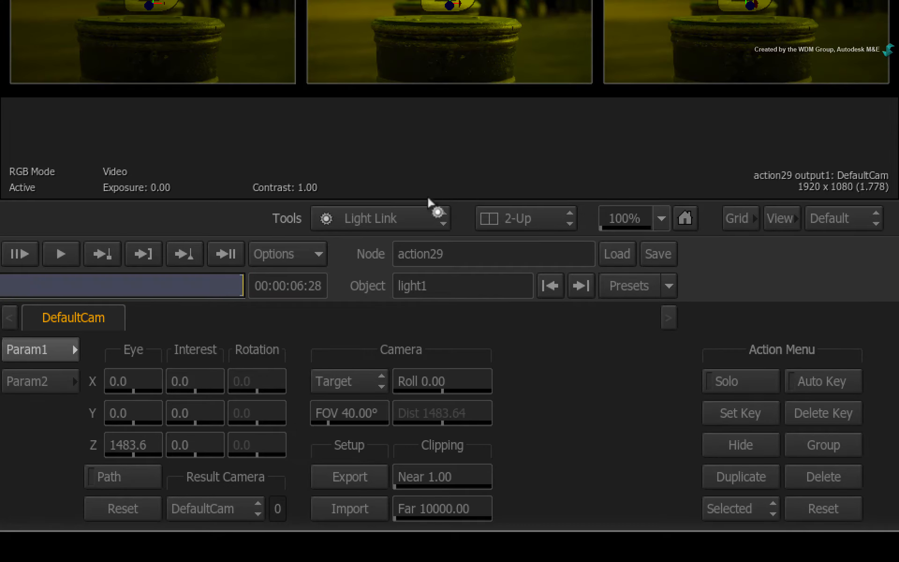
pyautogui.click(430, 204)
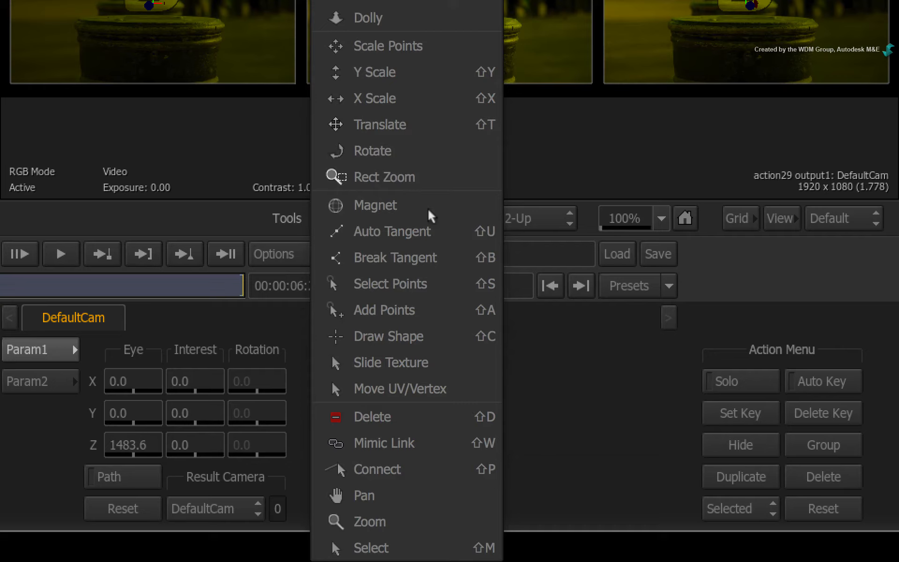
pyautogui.click(404, 543)
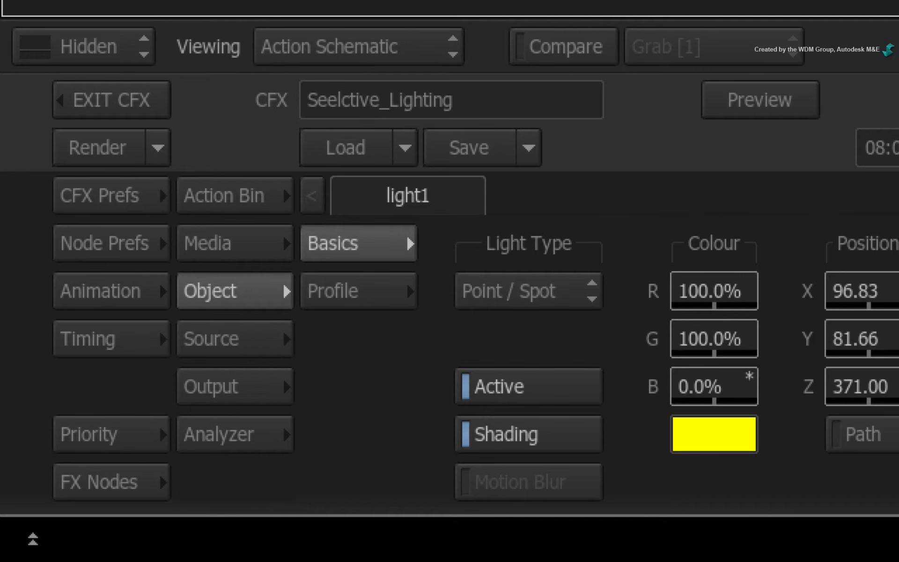
# - Add a second Light node and place it beside the image nodes in the schematic
pyautogui.click(262, 183)
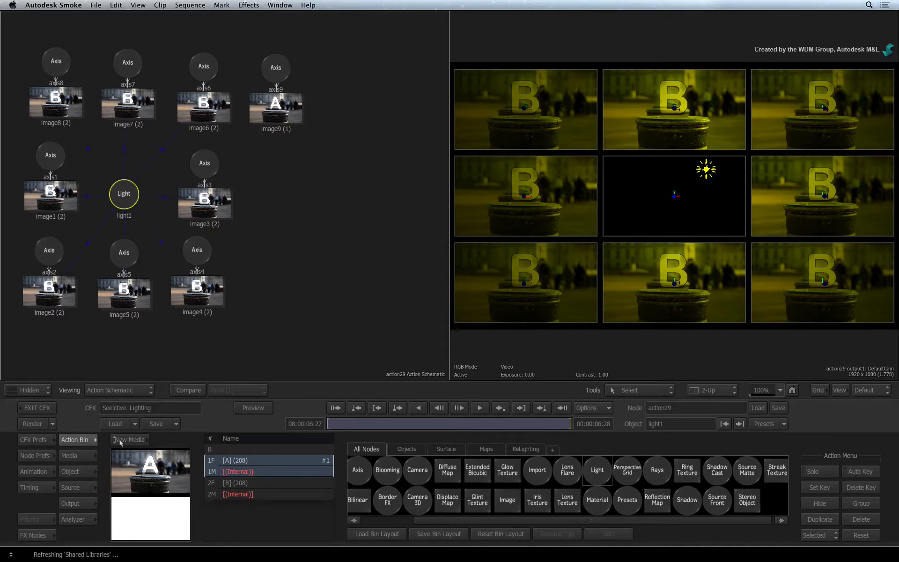
pyautogui.moveTo(600, 467); pyautogui.dragTo(641, 188)
pyautogui.moveTo(187, 193); pyautogui.dragTo(276, 190)
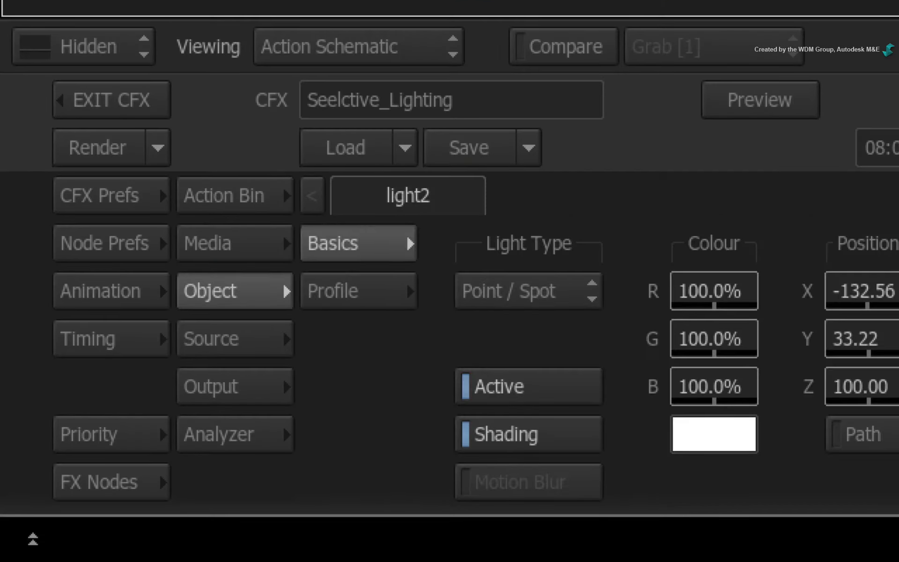
# - Set light2's colour to blue and reposition it near the letter A in the viewer
pyautogui.click(718, 417)
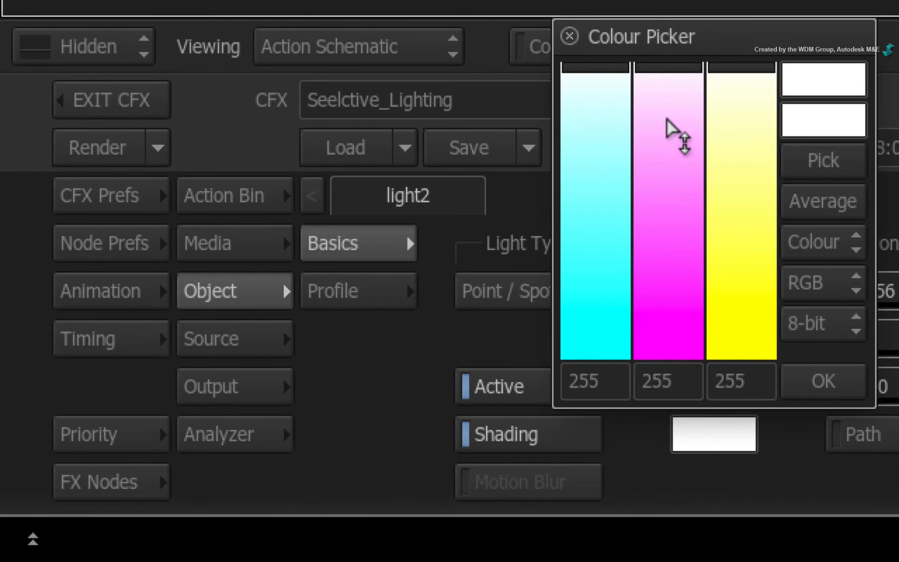
pyautogui.moveTo(668, 119); pyautogui.dragTo(582, 529)
pyautogui.moveTo(197, 428); pyautogui.dragTo(216, 535)
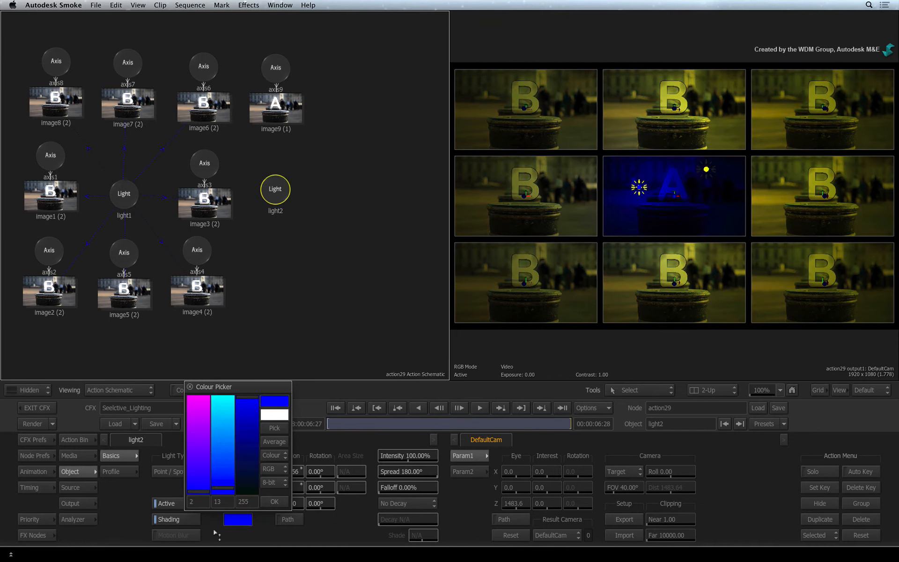
pyautogui.click(274, 501)
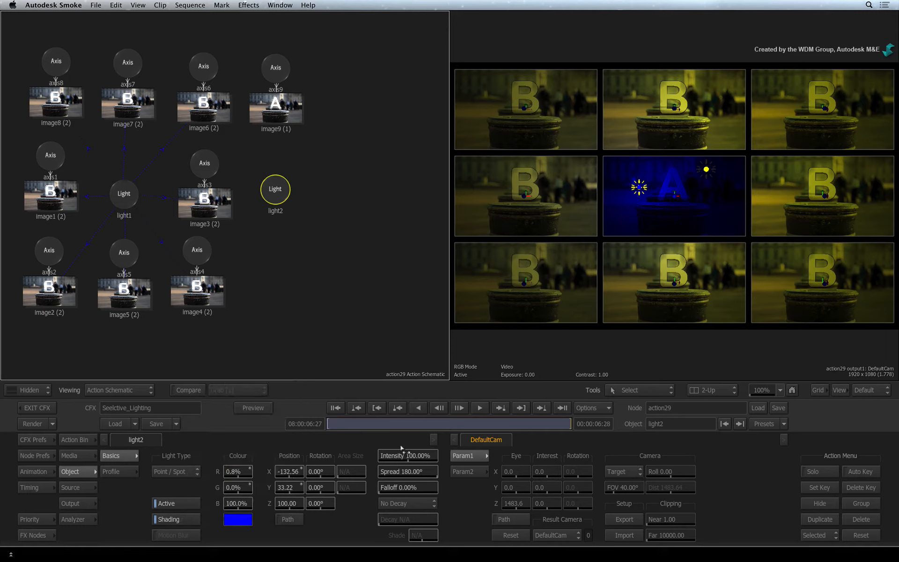
pyautogui.moveTo(634, 183); pyautogui.dragTo(614, 77)
pyautogui.moveTo(333, 47); pyautogui.dragTo(354, 261)
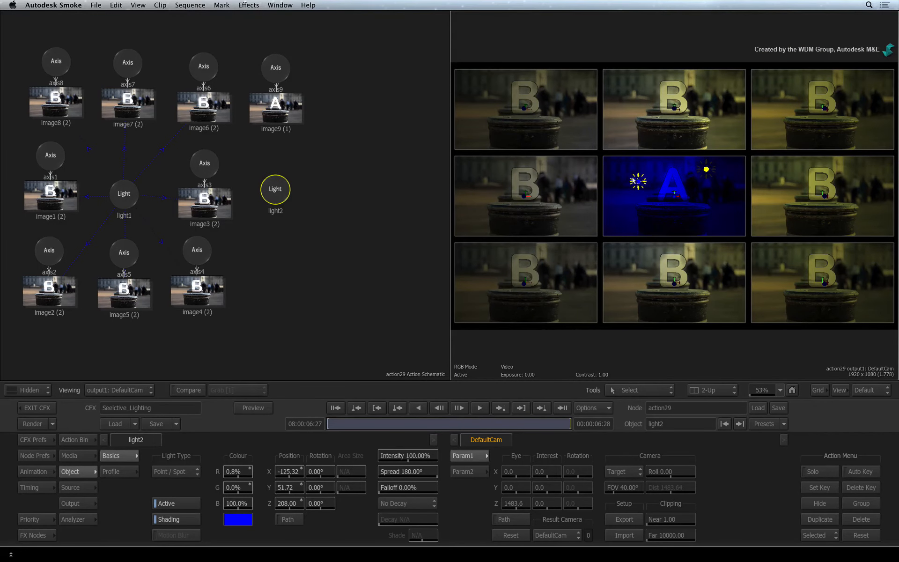